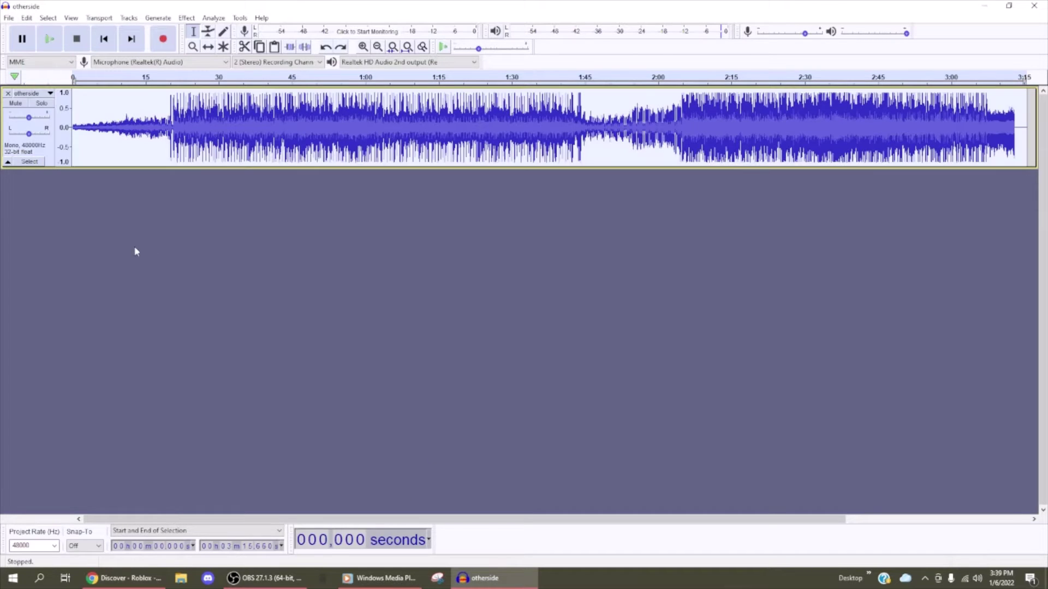
- Apply Change Pitch at -6.660 percent (about -1.19 semitones, C3 to B2) to the song
left_click(187, 18)
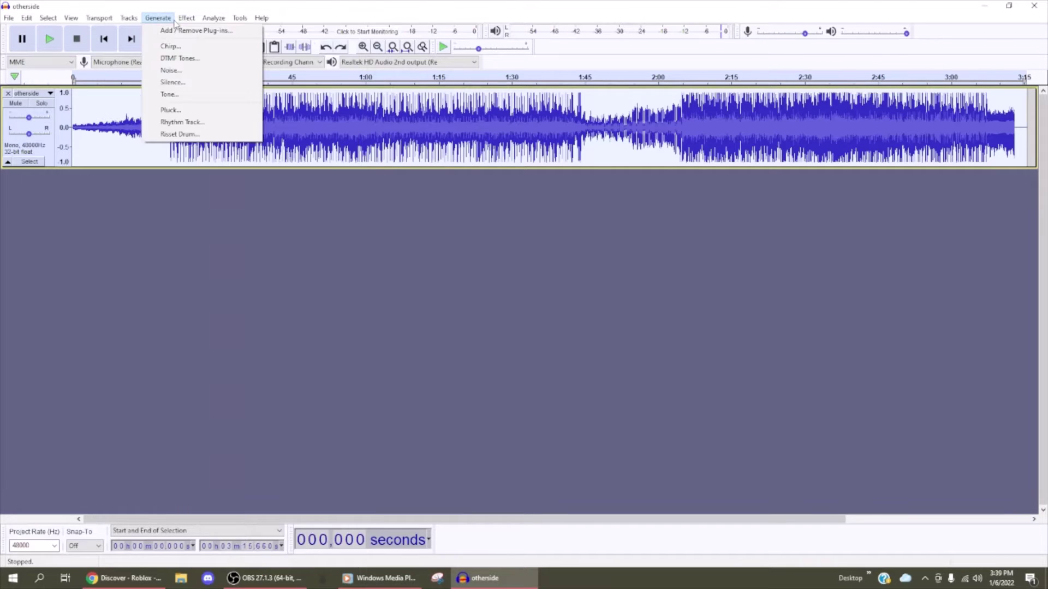
left_click(225, 86)
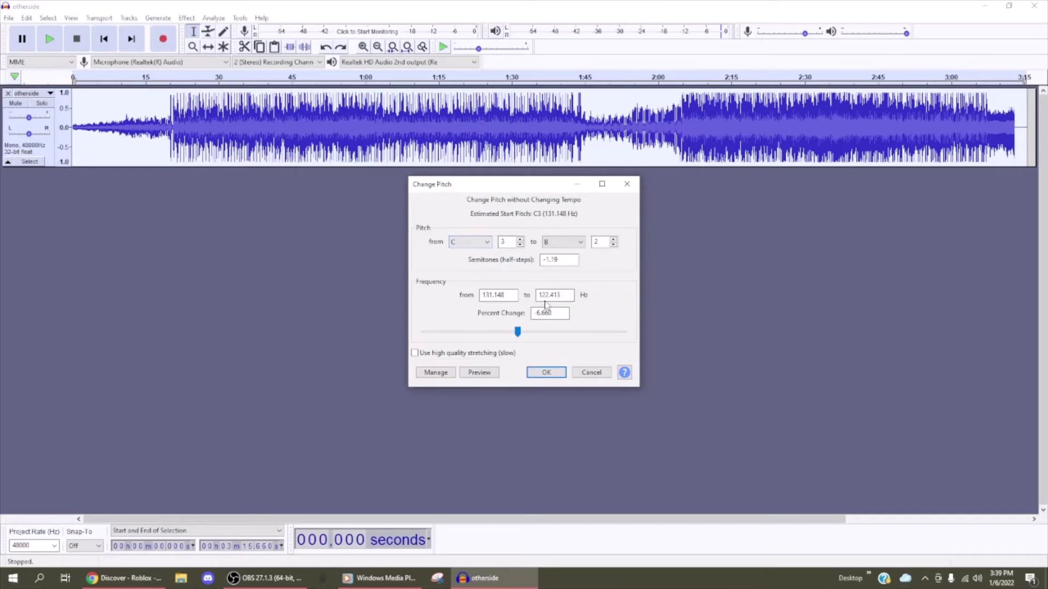
left_click(536, 313)
left_click(555, 313)
left_click(537, 376)
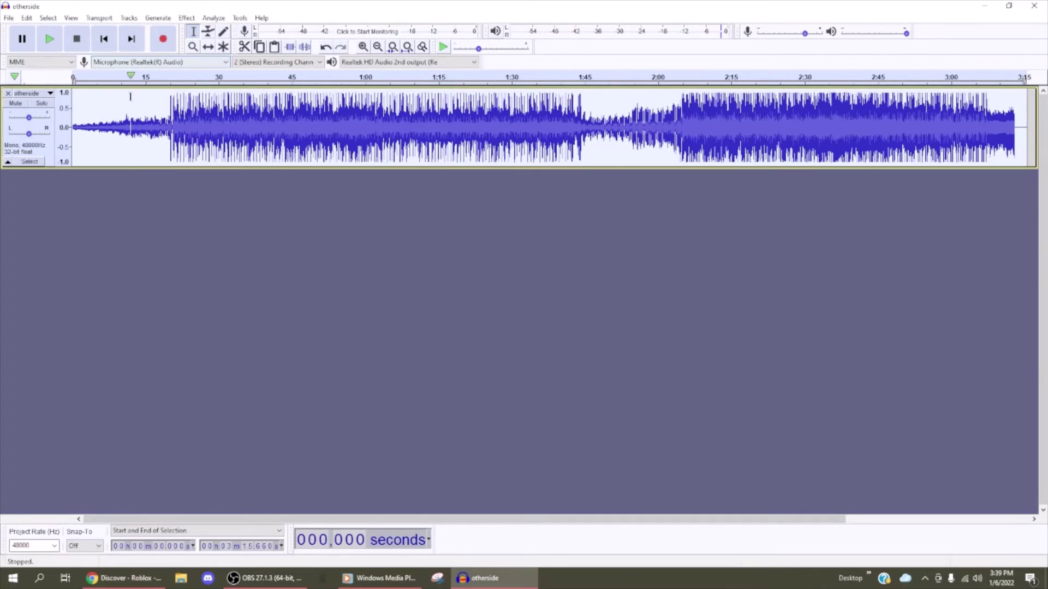
- Apply Change Tempo at -6.660 percent, stretching the song to about 209.62 seconds
left_click(187, 18)
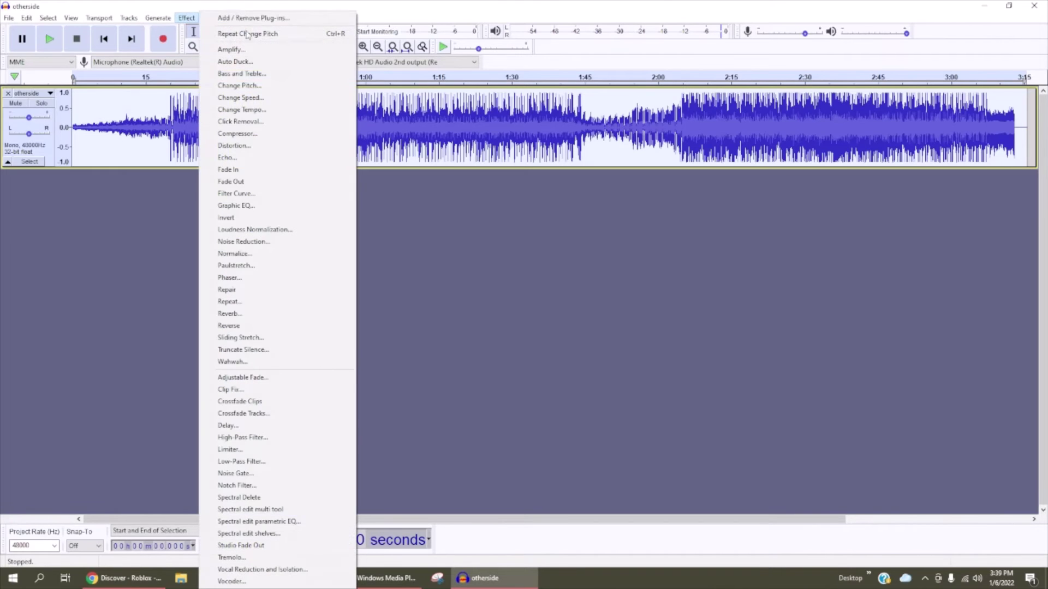
left_click(240, 109)
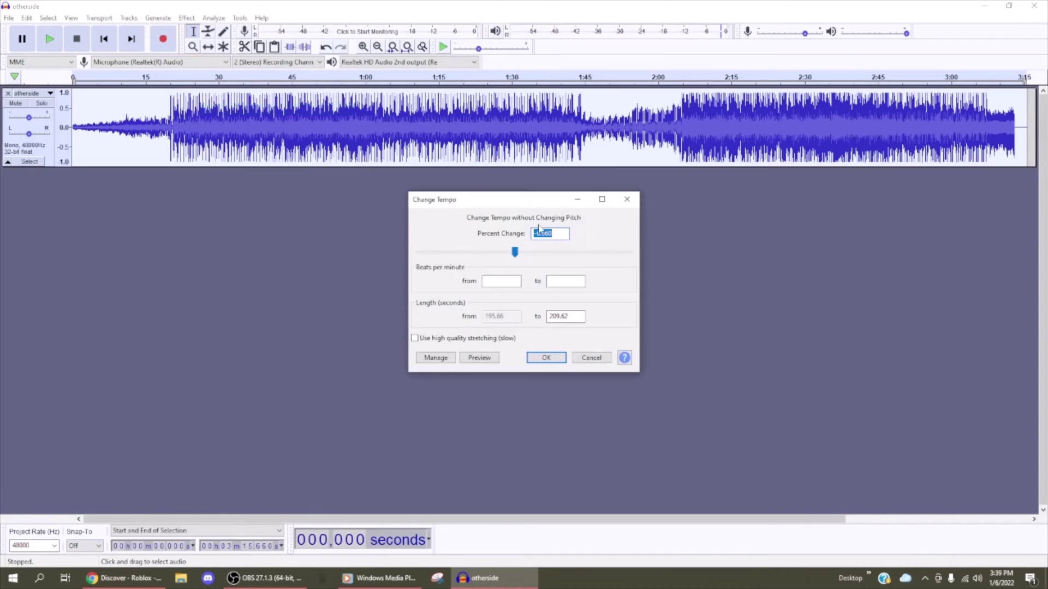
left_click(546, 361)
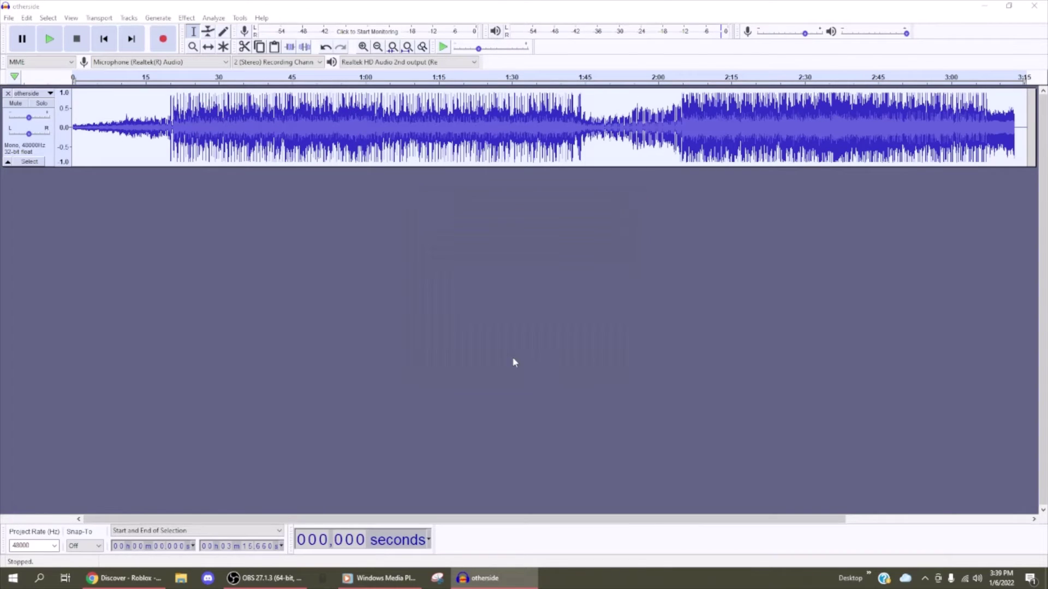
- Reverse the whole song with the Reverse effect
left_click(186, 18)
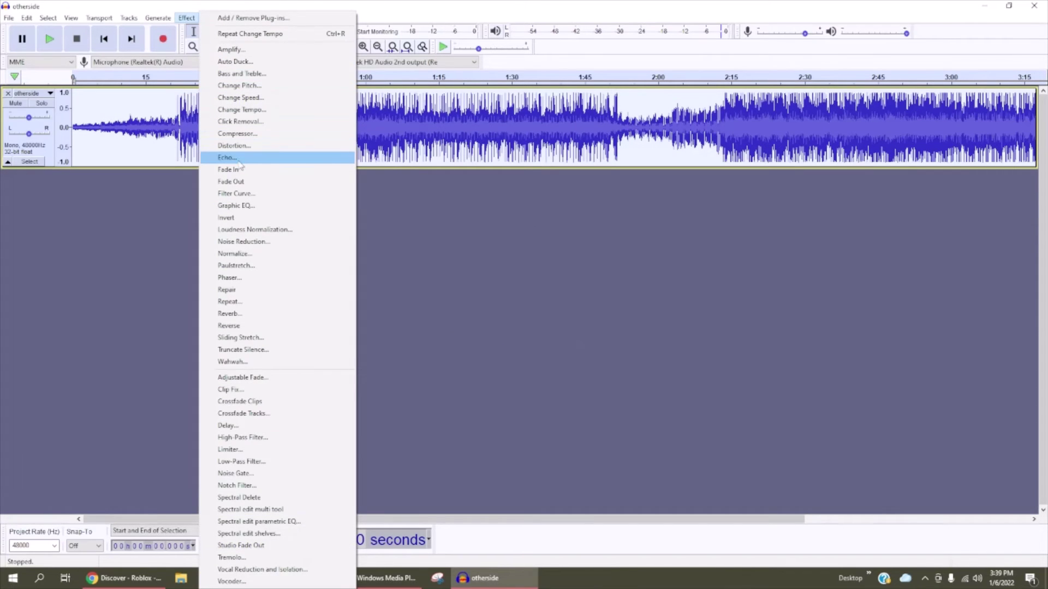
left_click(237, 325)
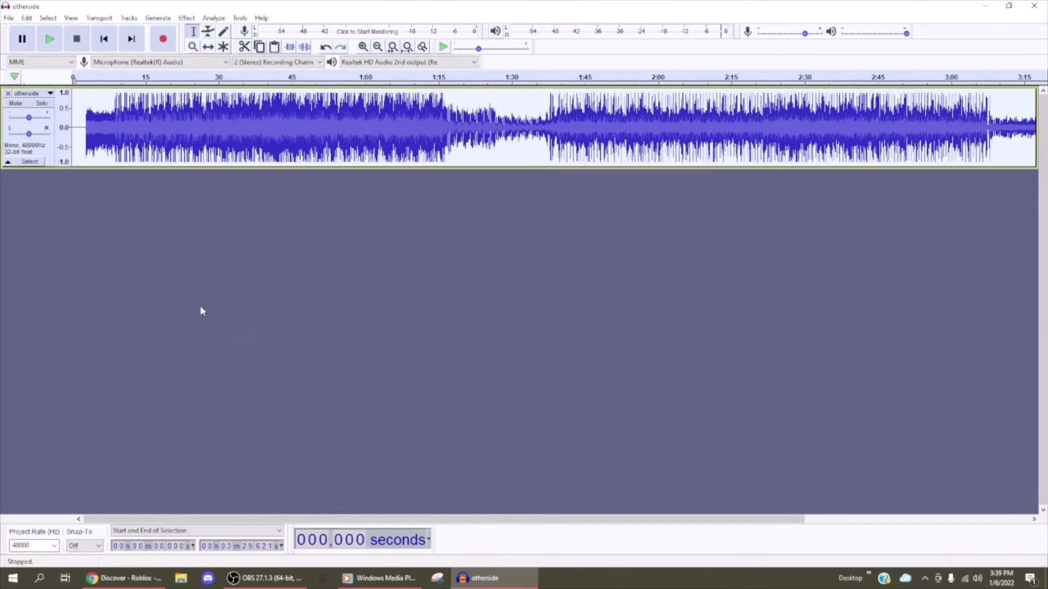
- Clear the selection and start playback of the edited song from the beginning
left_click(250, 326)
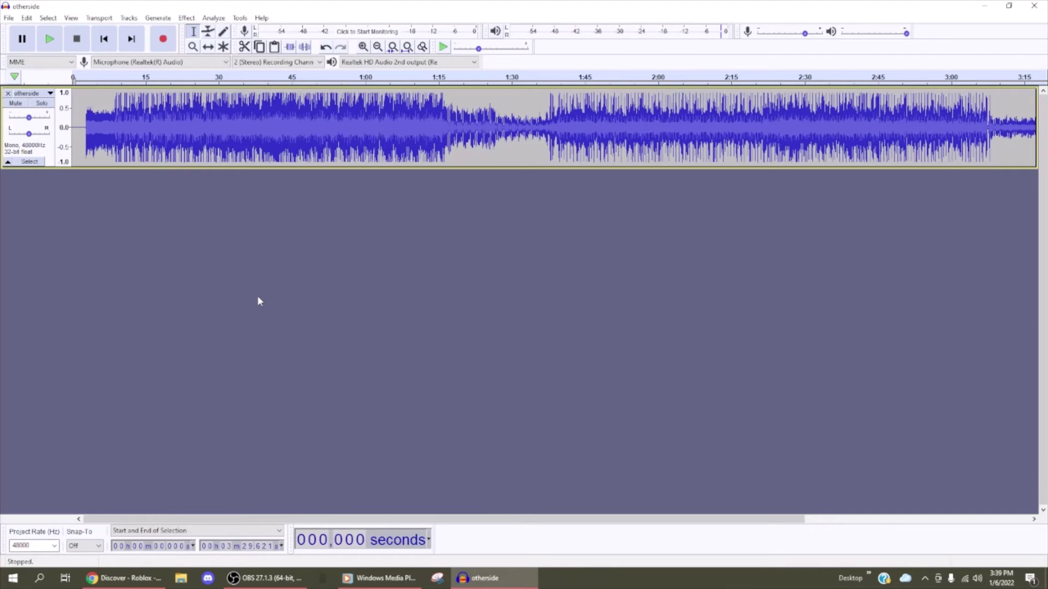
key("space")
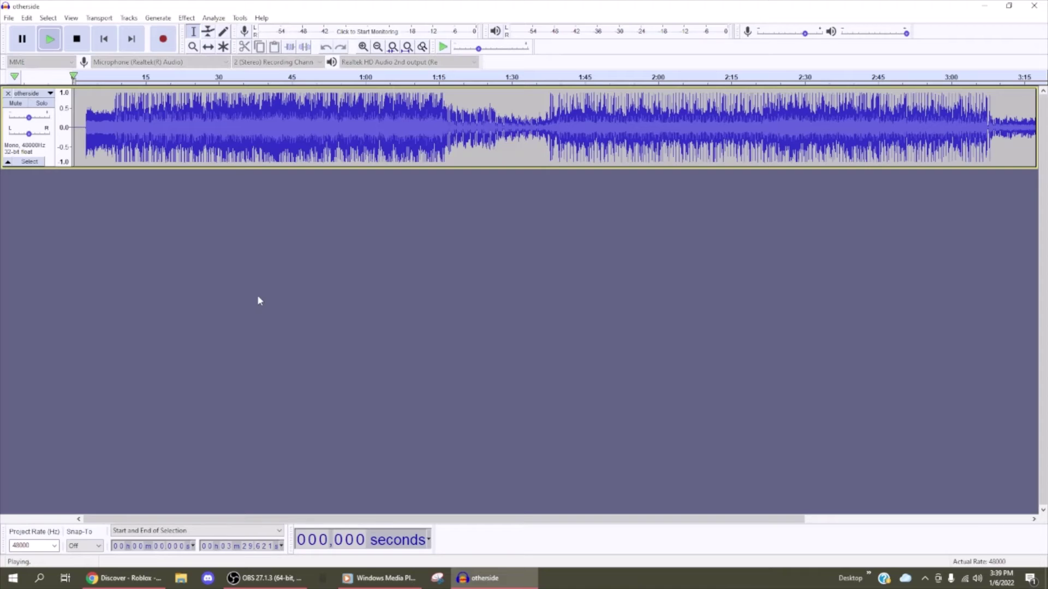